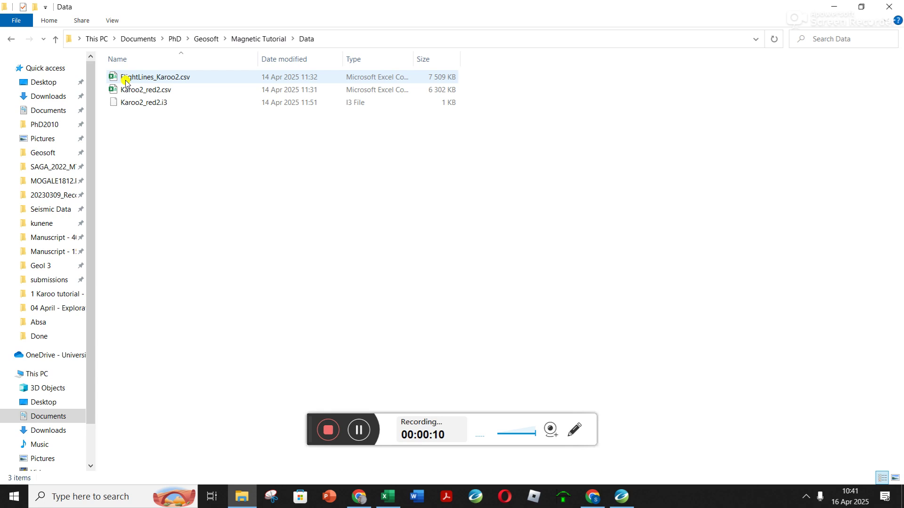
Review the contents of Karoo2_red2.csv in Excel, close it and switch to Oasis montaj
{"action": "left_click", "coordinate": [141, 93]}
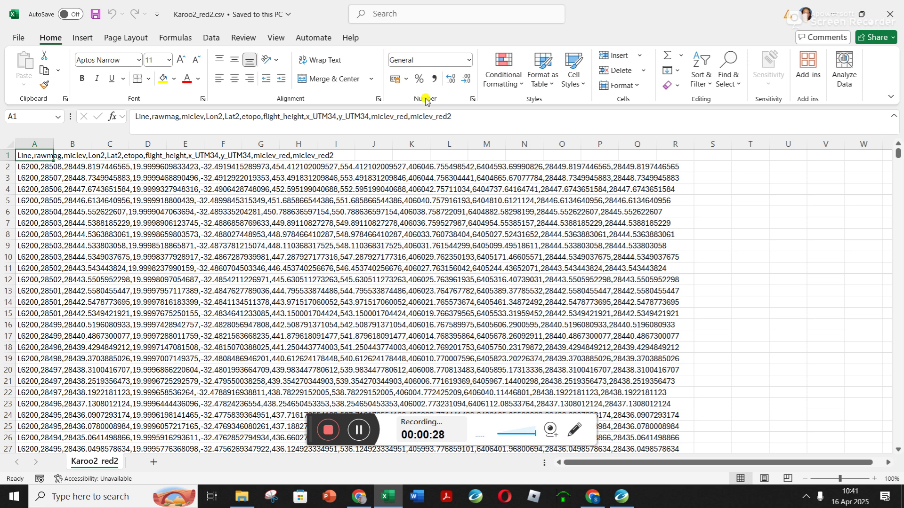
{"action": "left_click", "coordinate": [889, 14]}
{"action": "left_click", "coordinate": [890, 14]}
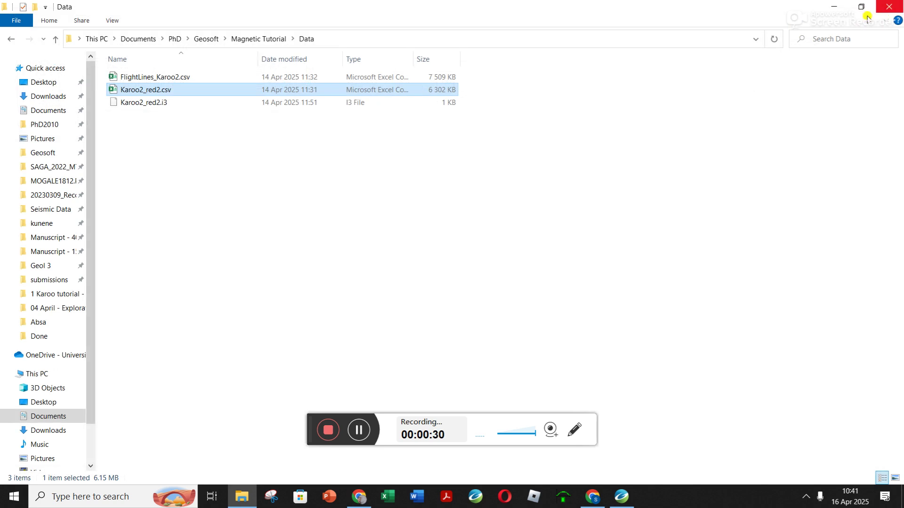
{"action": "left_click", "coordinate": [833, 7]}
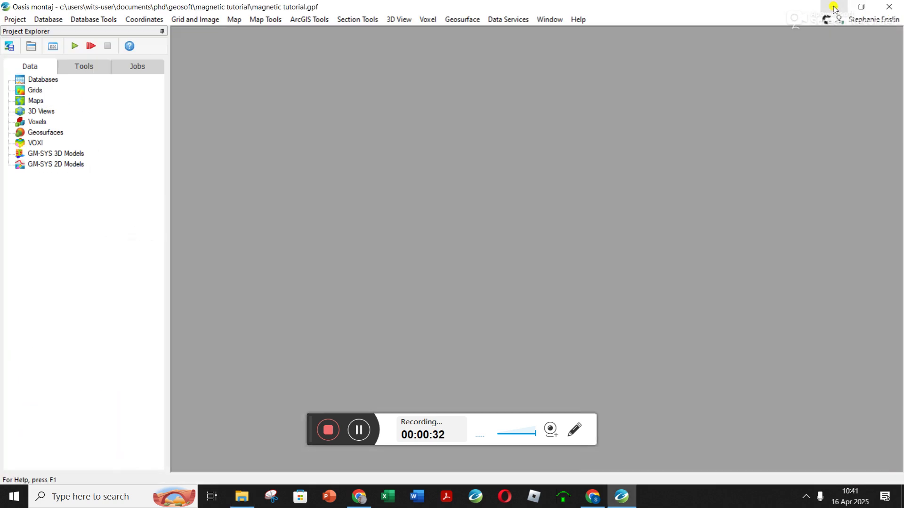
Start an ASCII database import and create a new database named Karoo2_red2 with the default size and compression settings
{"action": "left_click", "coordinate": [93, 20]}
{"action": "mouse_move", "coordinate": [50, 21]}
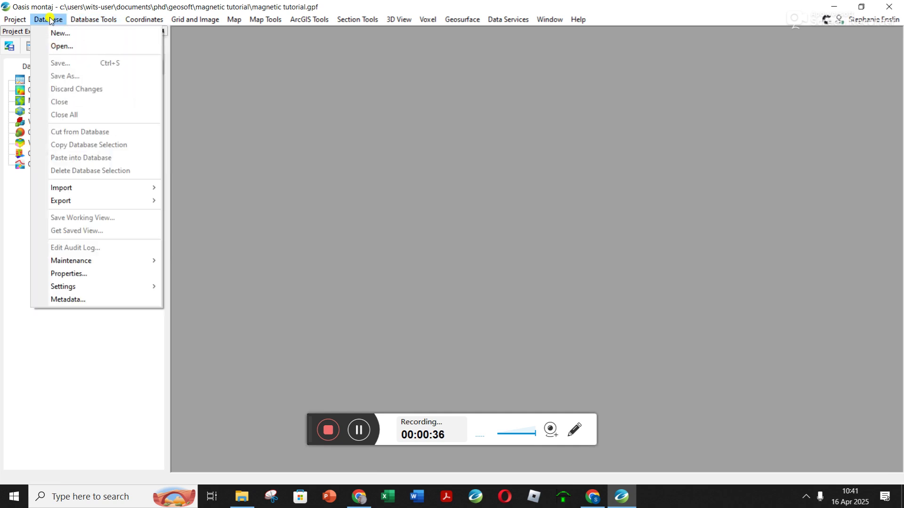
{"action": "mouse_move", "coordinate": [149, 189]}
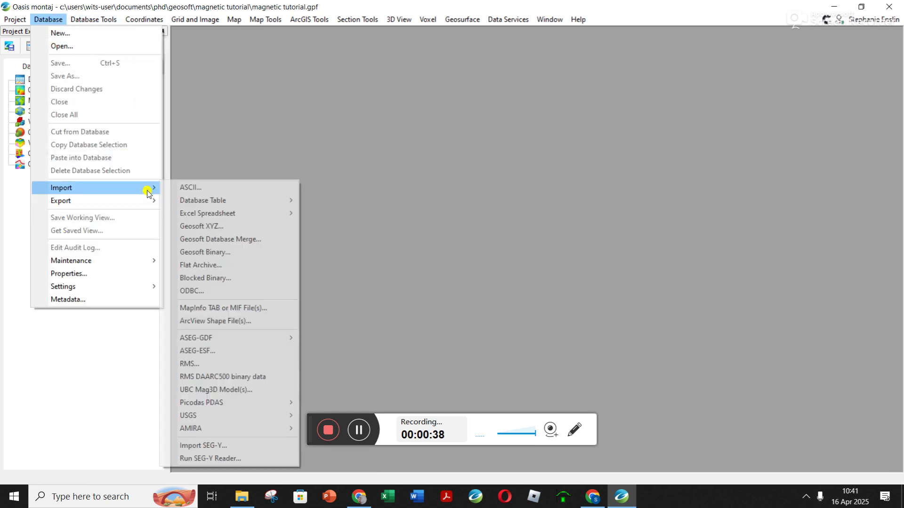
{"action": "left_click", "coordinate": [197, 190]}
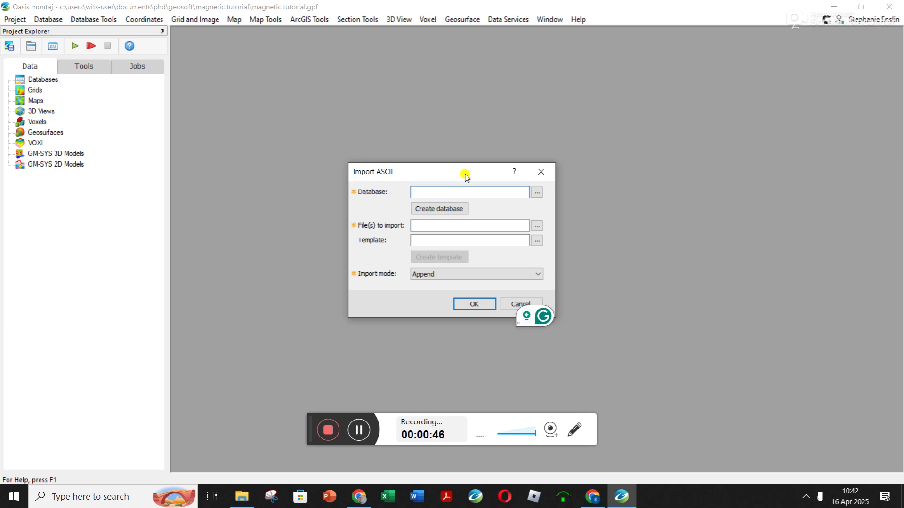
{"action": "left_click", "coordinate": [241, 496]}
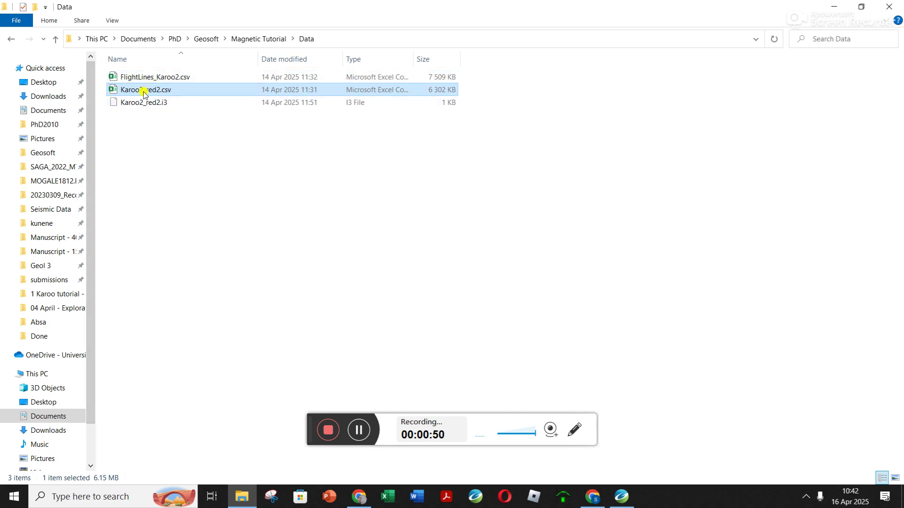
{"action": "left_click", "coordinate": [836, 4]}
{"action": "left_click", "coordinate": [460, 191]}
{"action": "type", "text": "Karoo2"}
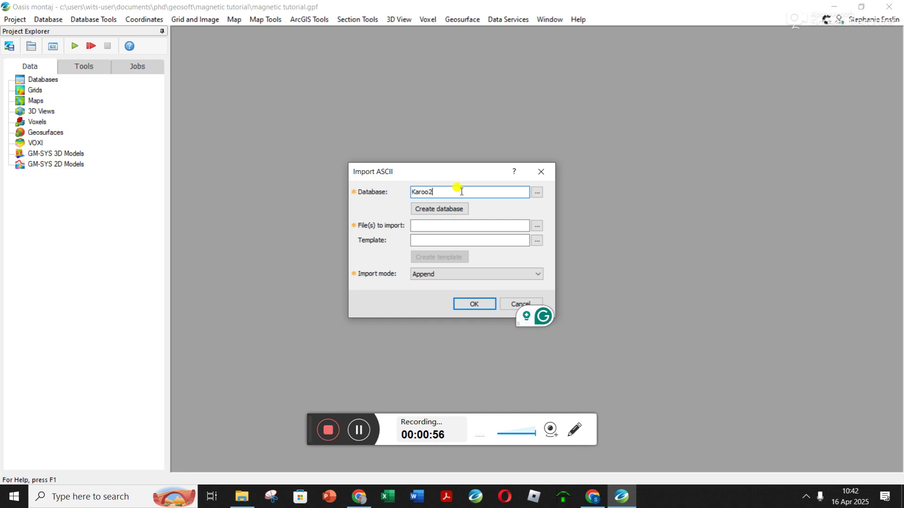
{"action": "type", "text": "_red2"}
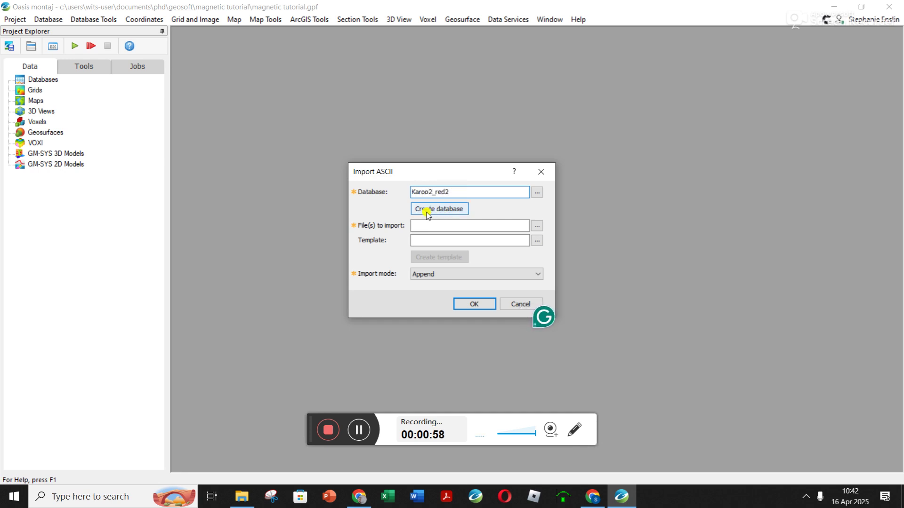
{"action": "left_click", "coordinate": [431, 213]}
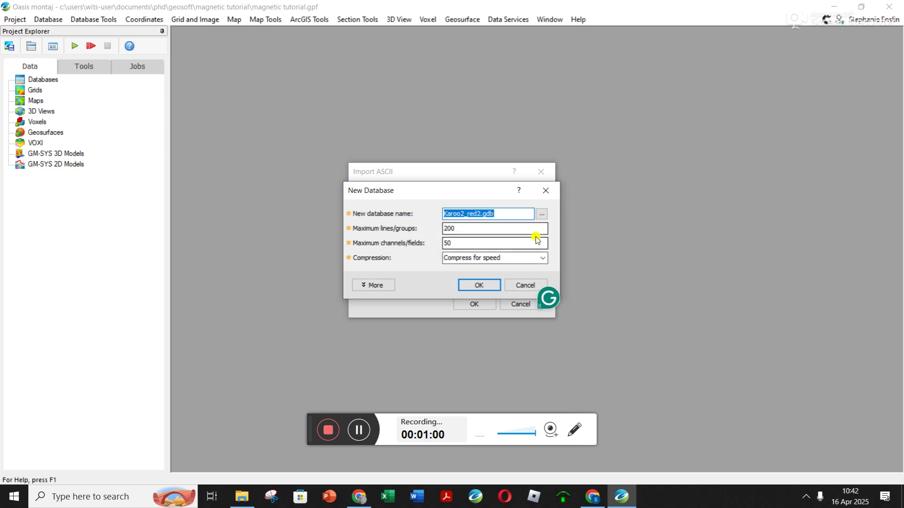
{"action": "left_click", "coordinate": [481, 285]}
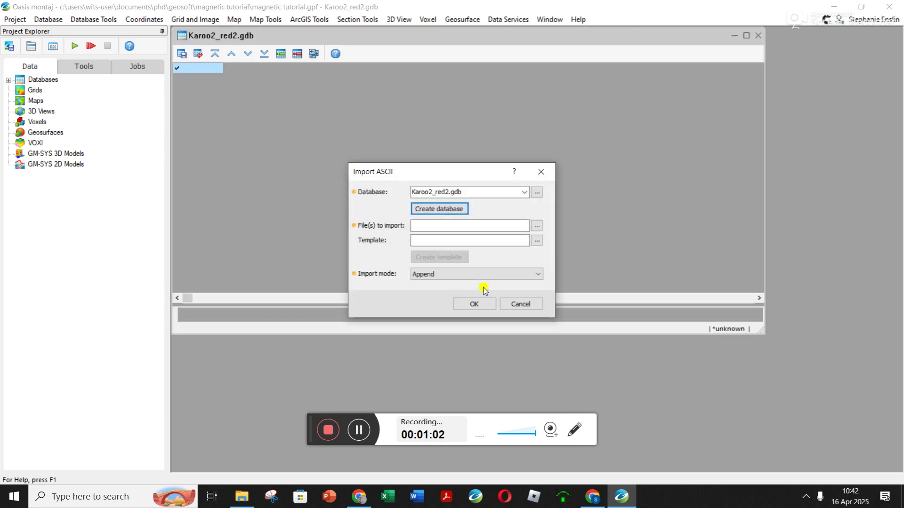
Choose Karoo2_red2.csv from the Data folder as the file to import
{"action": "left_click", "coordinate": [536, 228]}
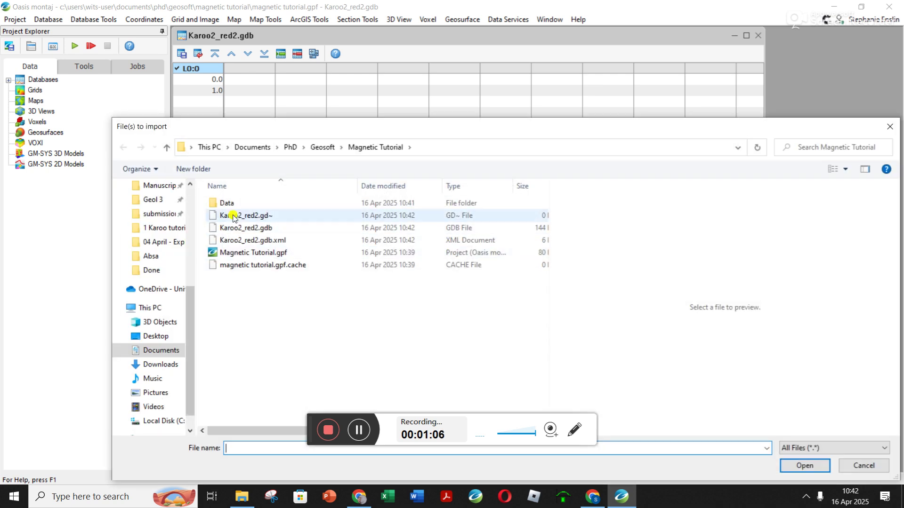
{"action": "double_click", "coordinate": [226, 203]}
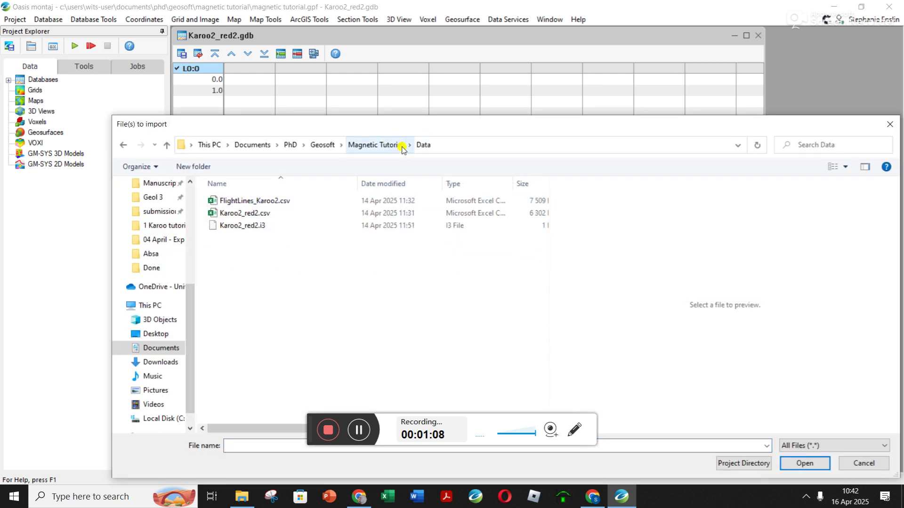
{"action": "double_click", "coordinate": [237, 213]}
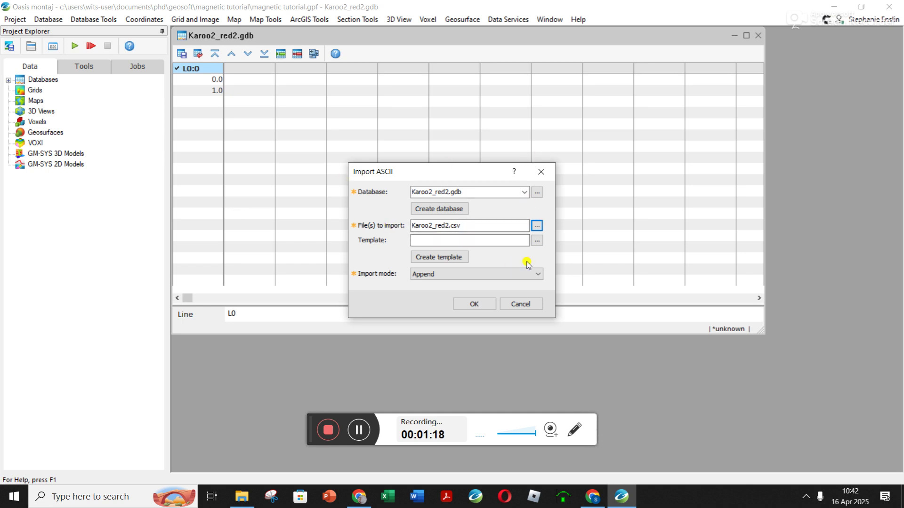
Create an import template for delimited Microsoft Excel CSV data with headings on row 1 and import starting on row 2
{"action": "left_click", "coordinate": [435, 259]}
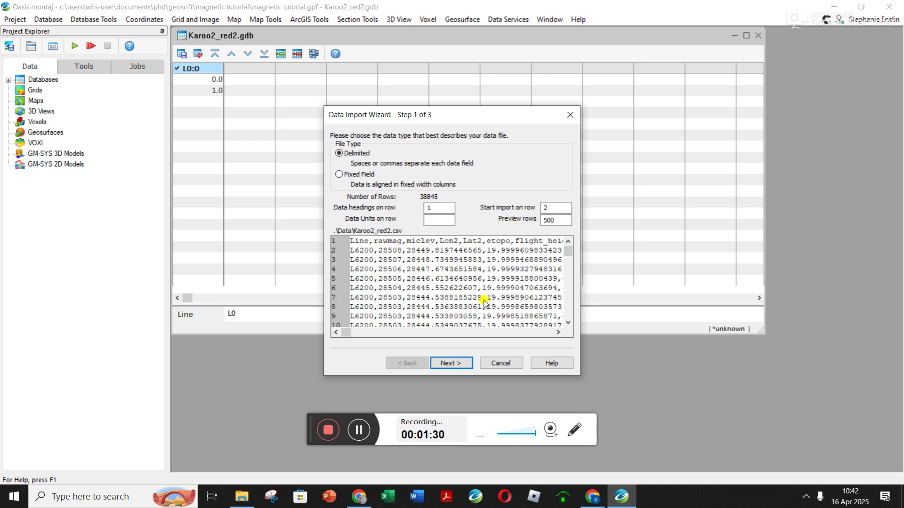
{"action": "left_click", "coordinate": [445, 363]}
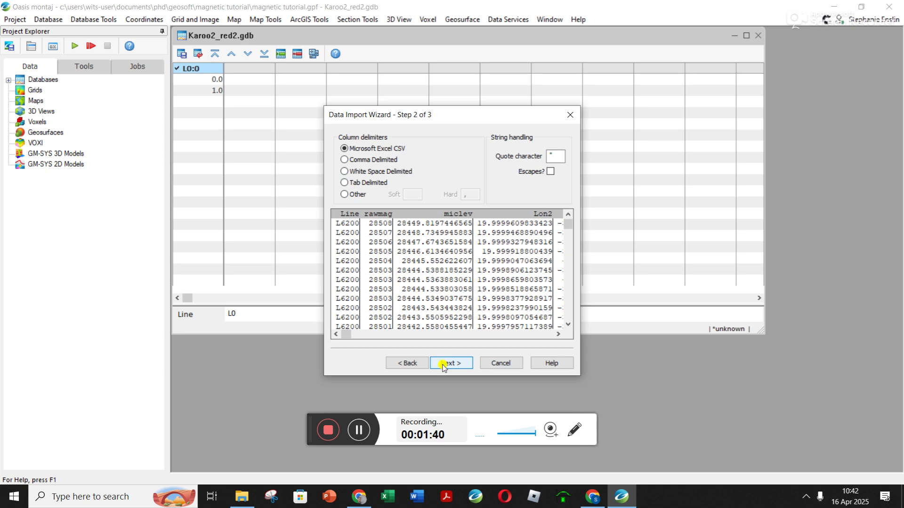
{"action": "left_click", "coordinate": [460, 363]}
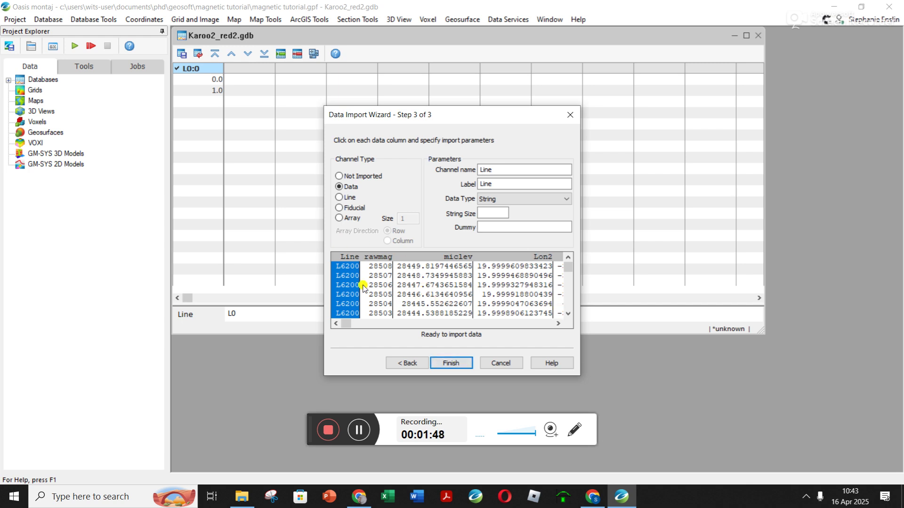
Check the data columns' import parameters, set the Line column's channel type to Line and run the import
{"action": "left_click", "coordinate": [379, 290]}
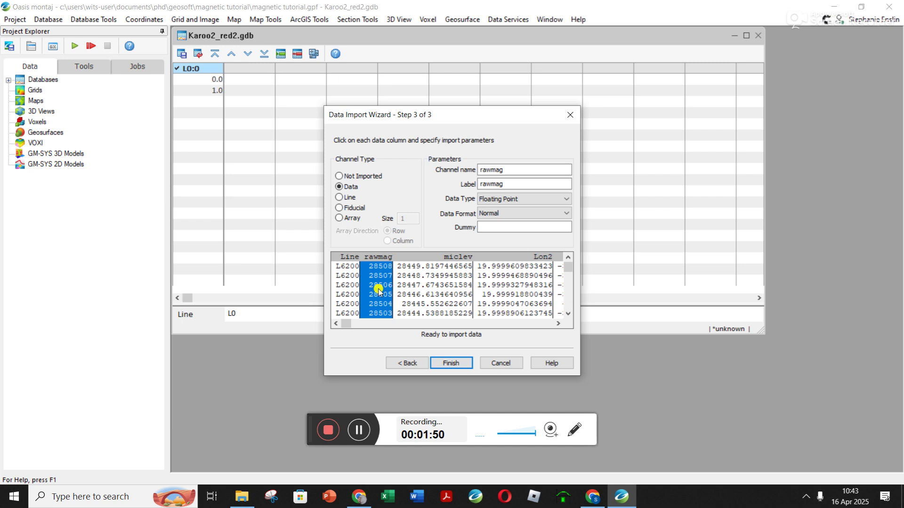
{"action": "left_click", "coordinate": [437, 294]}
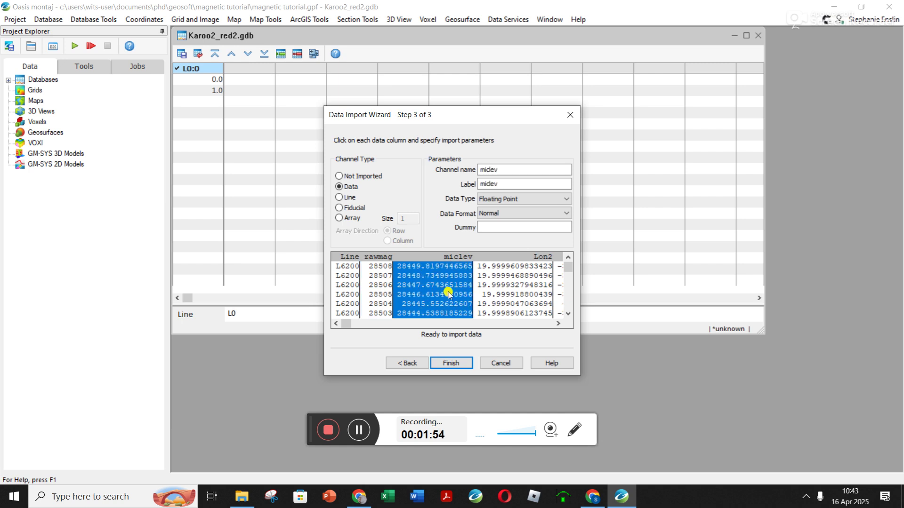
{"action": "left_click", "coordinate": [510, 290]}
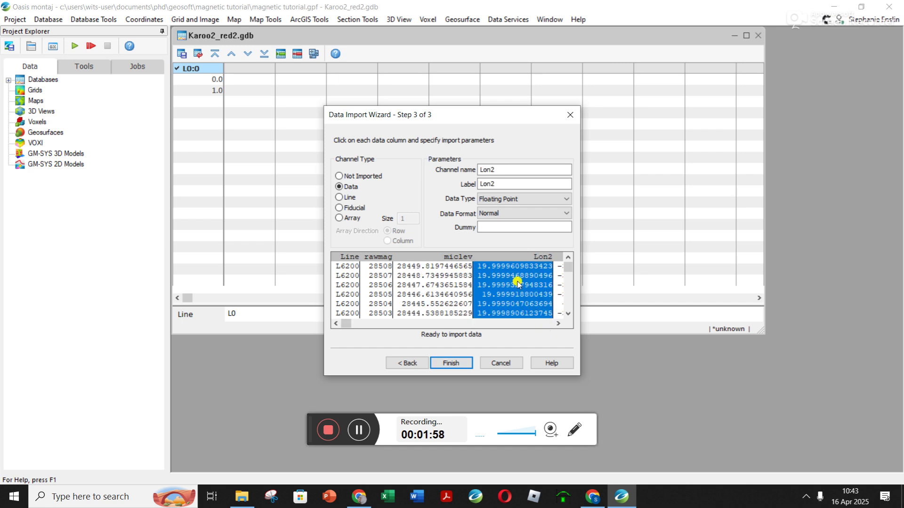
{"action": "left_click", "coordinate": [338, 297]}
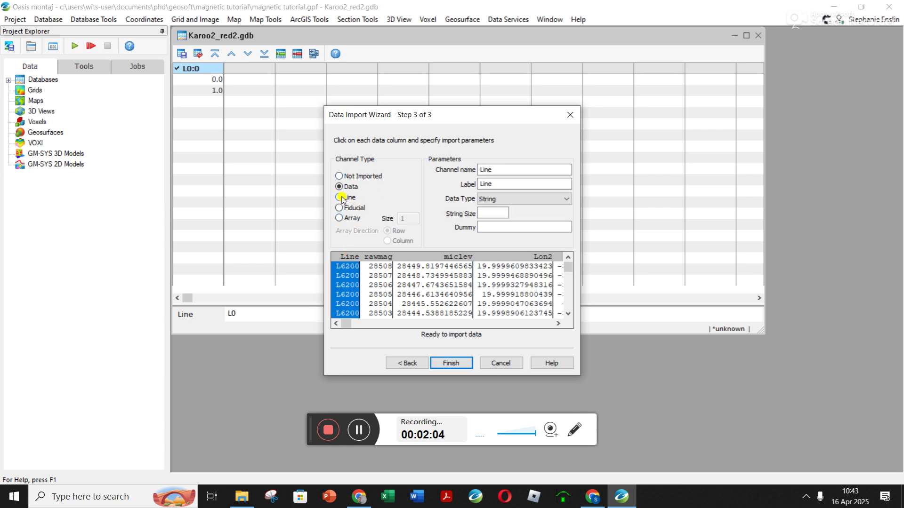
{"action": "left_click", "coordinate": [339, 198]}
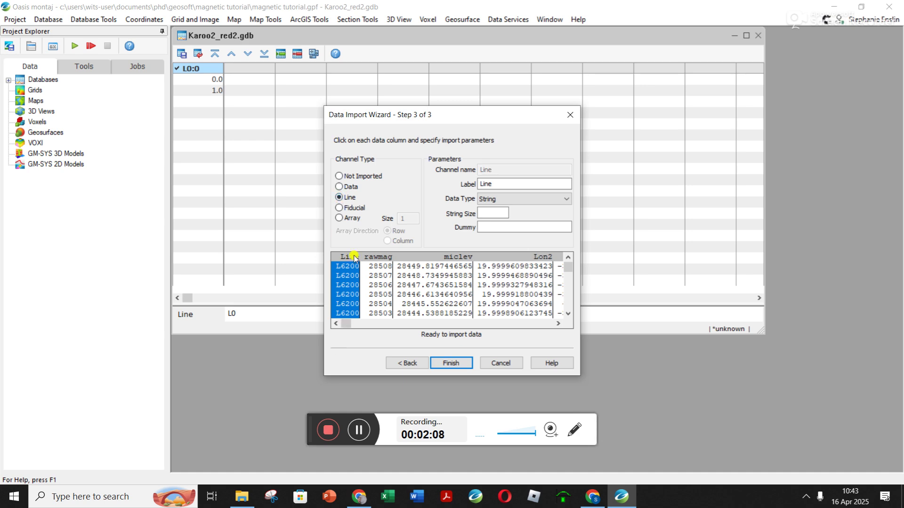
{"action": "left_click", "coordinate": [460, 363]}
{"action": "left_click", "coordinate": [470, 304]}
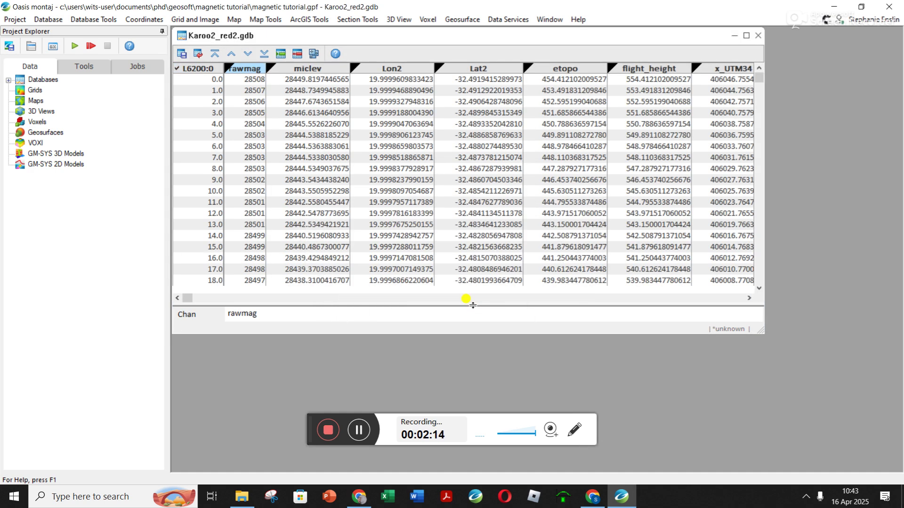
Maximize the Karoo2_red2 database and examine its imported coordinate, etopo, flight_height and UTM34 channels
{"action": "left_click", "coordinate": [747, 36]}
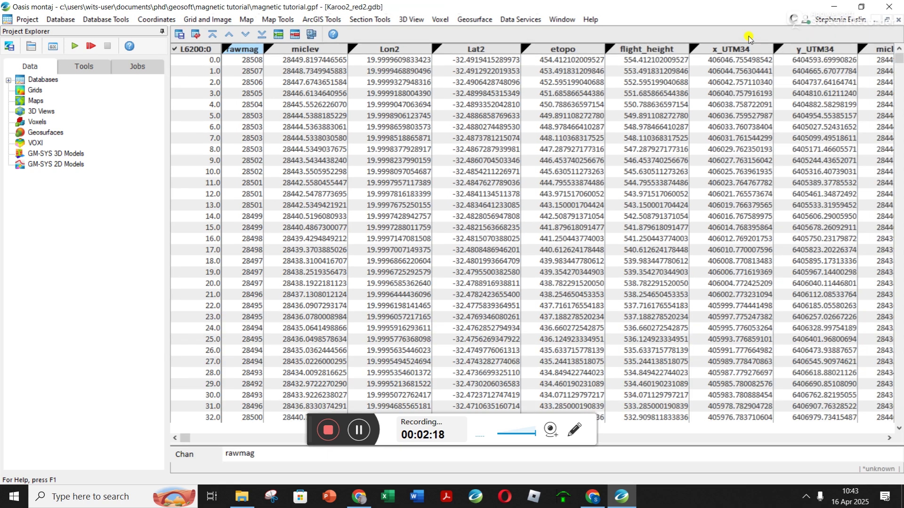
{"action": "left_click", "coordinate": [403, 53]}
{"action": "left_click", "coordinate": [470, 51]}
{"action": "left_click", "coordinate": [566, 47]}
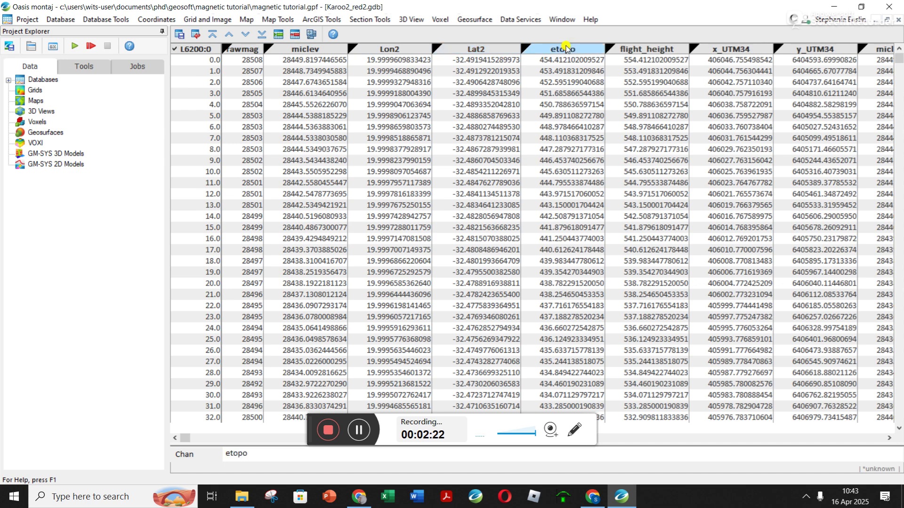
{"action": "left_click", "coordinate": [661, 53]}
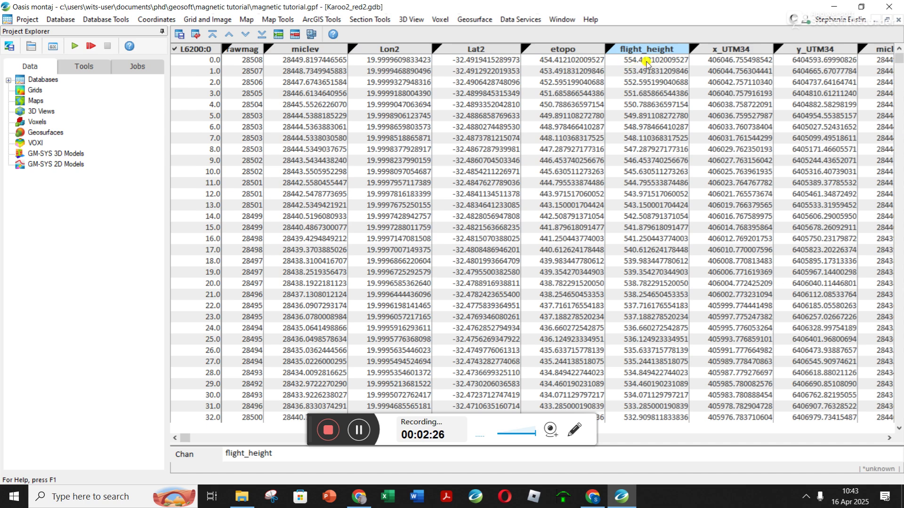
{"action": "left_click", "coordinate": [889, 438]}
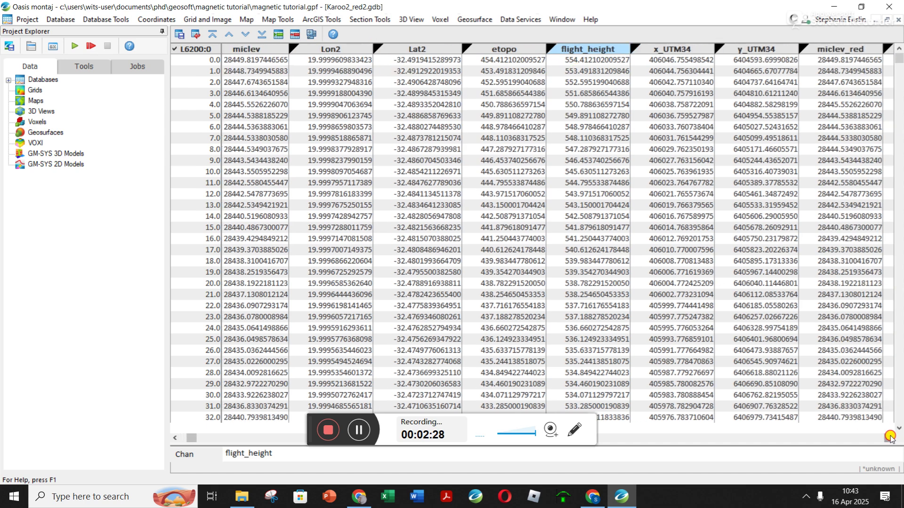
{"action": "left_click", "coordinate": [890, 437]}
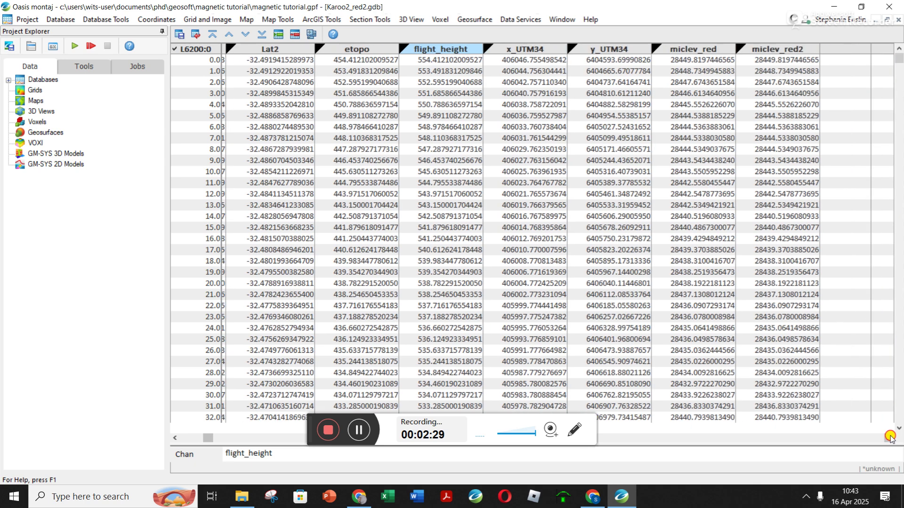
{"action": "left_click", "coordinate": [513, 60]}
{"action": "left_click", "coordinate": [620, 50]}
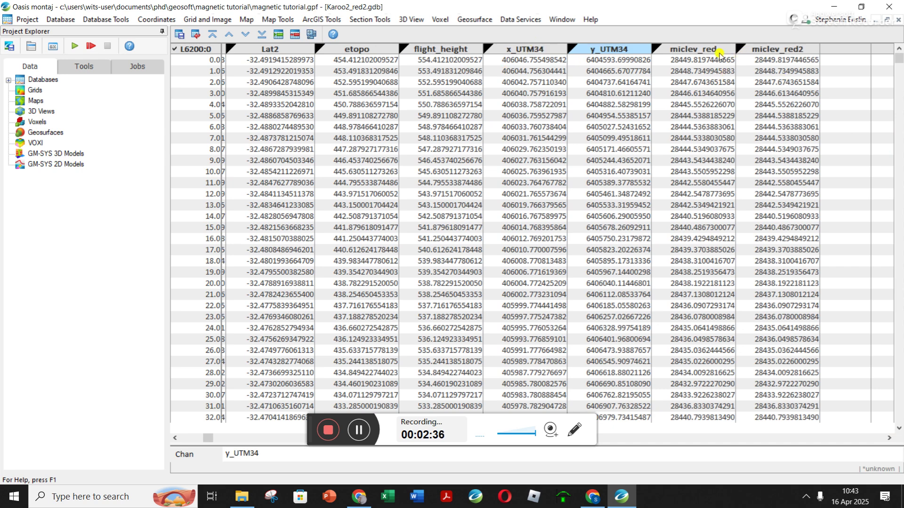
Hide the miclev_red and miclev_red2 columns in the database
{"action": "right_click", "coordinate": [684, 48]}
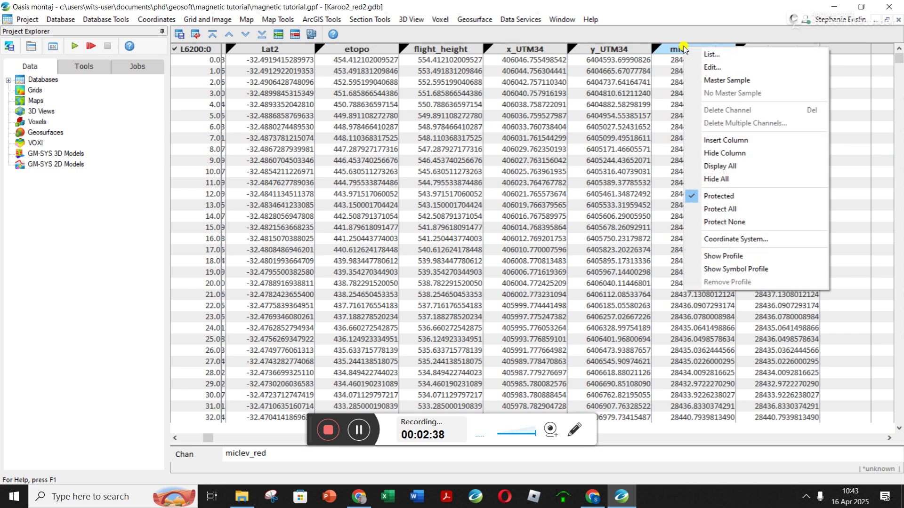
{"action": "left_click", "coordinate": [656, 82]}
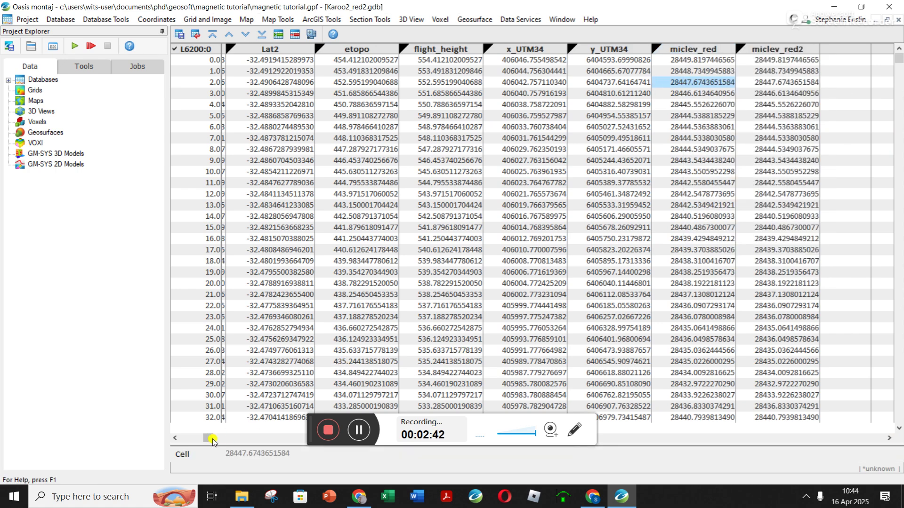
{"action": "mouse_move", "coordinate": [210, 438]}
{"action": "left_mouse_down"}
{"action": "mouse_move", "coordinate": [193, 445]}
{"action": "mouse_move", "coordinate": [221, 442]}
{"action": "left_mouse_up"}
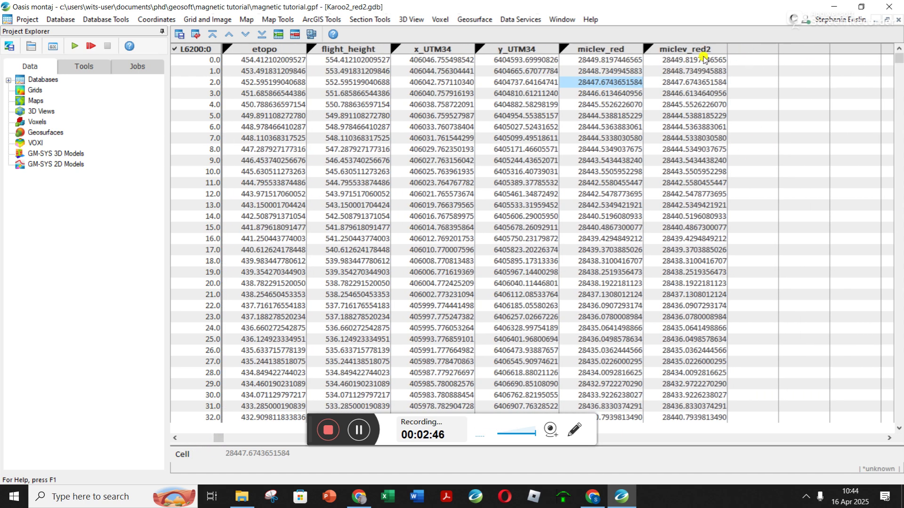
{"action": "left_click", "coordinate": [601, 49]}
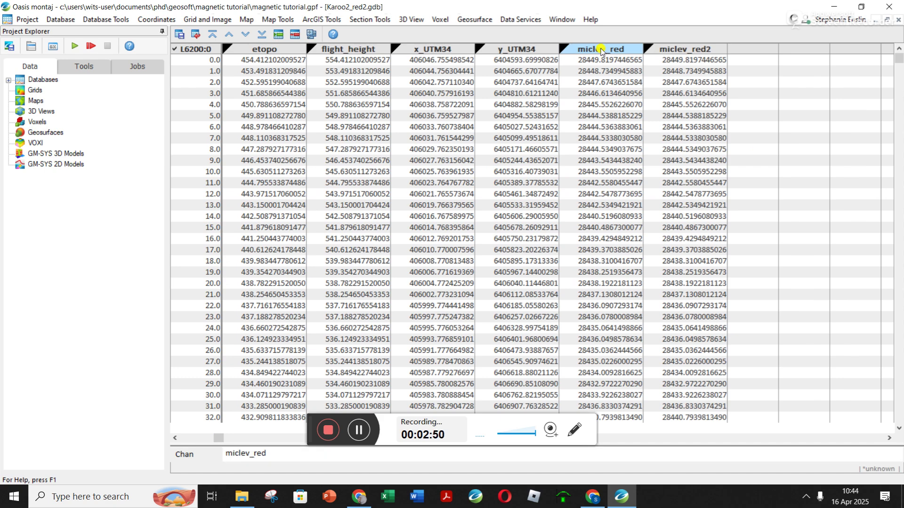
{"action": "right_click", "coordinate": [602, 49]}
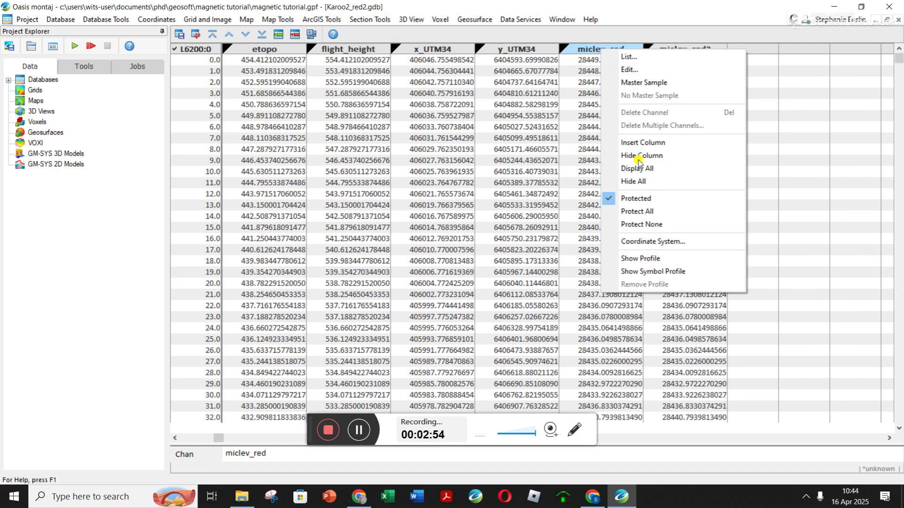
{"action": "left_click", "coordinate": [638, 155]}
Hide the miclev column in the database and look through the remaining channels
{"action": "left_click_drag", "start_coordinate": [217, 437], "coordinate": [182, 440]}
{"action": "right_click", "coordinate": [314, 54]}
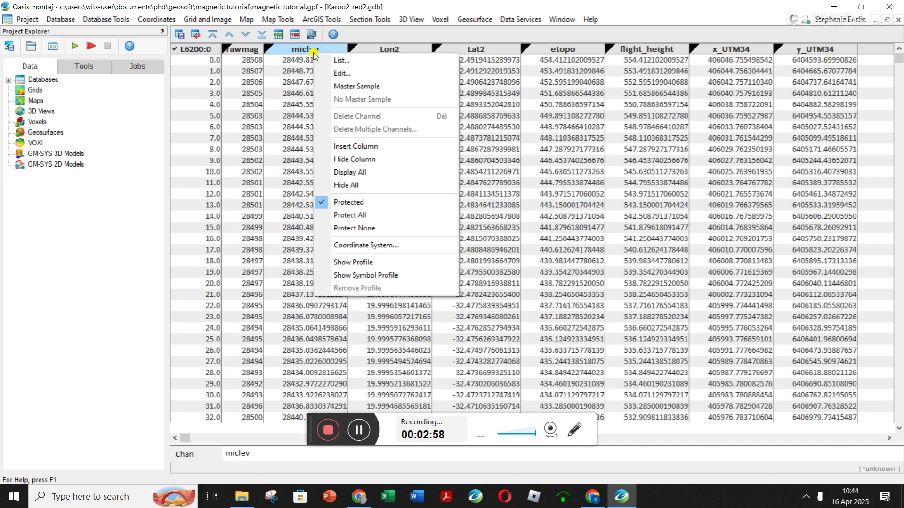
{"action": "left_click", "coordinate": [348, 159]}
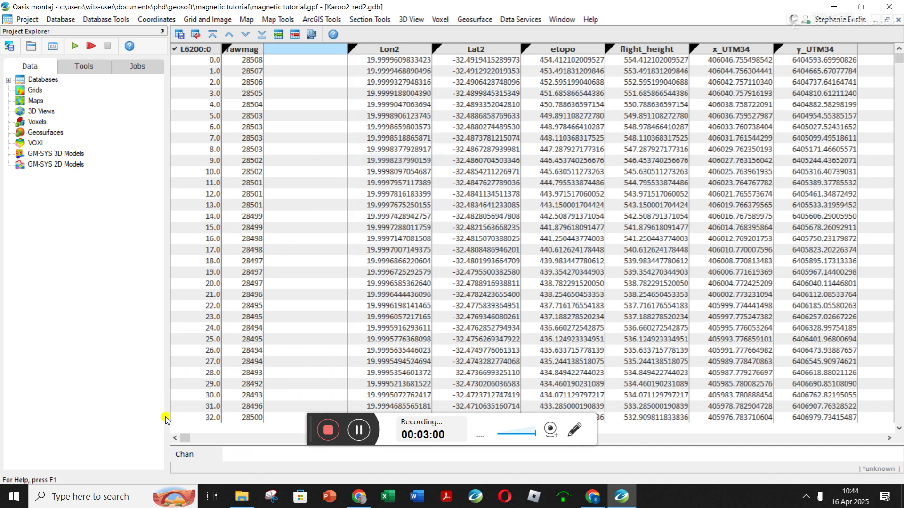
{"action": "left_click_drag", "start_coordinate": [183, 438], "coordinate": [226, 448]}
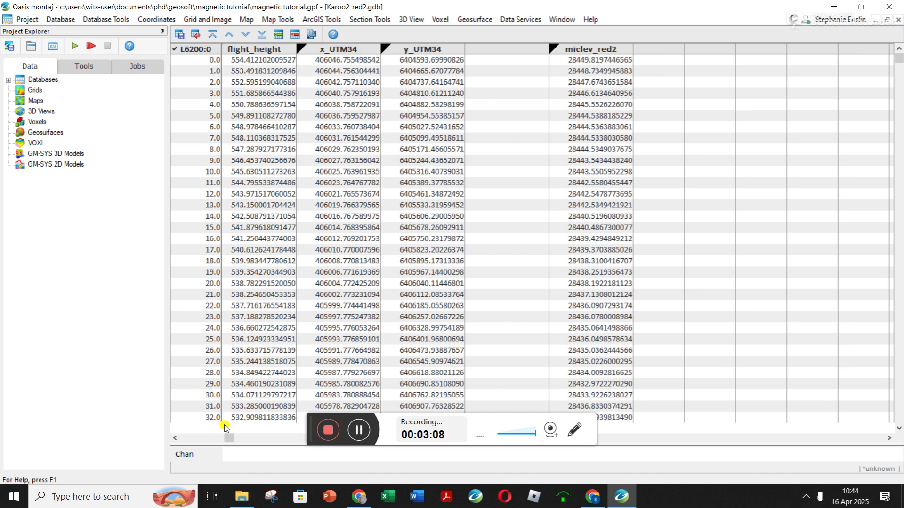
{"action": "left_click_drag", "start_coordinate": [226, 442], "coordinate": [196, 440]}
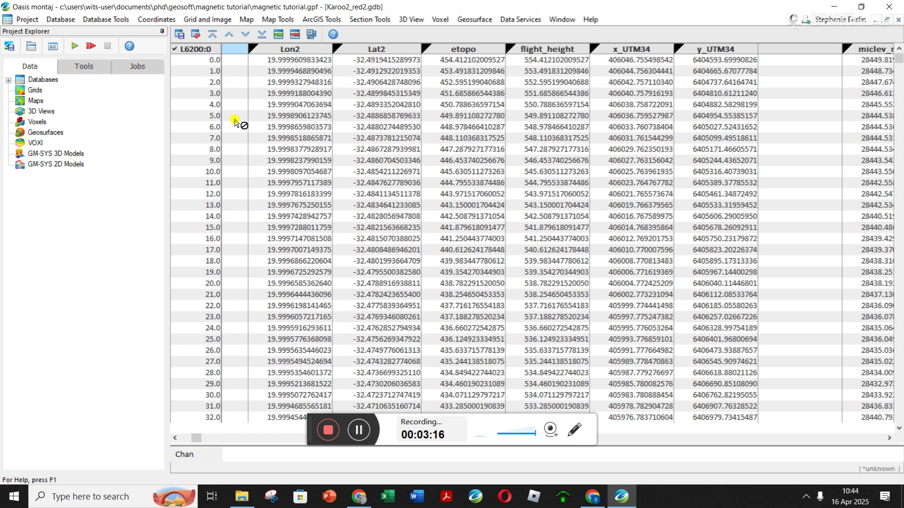
Start setting the database's coordinate system with x_UTM34 as X channel and y_UTM34 as Y channel, kept as current X,Y
{"action": "left_click", "coordinate": [165, 19]}
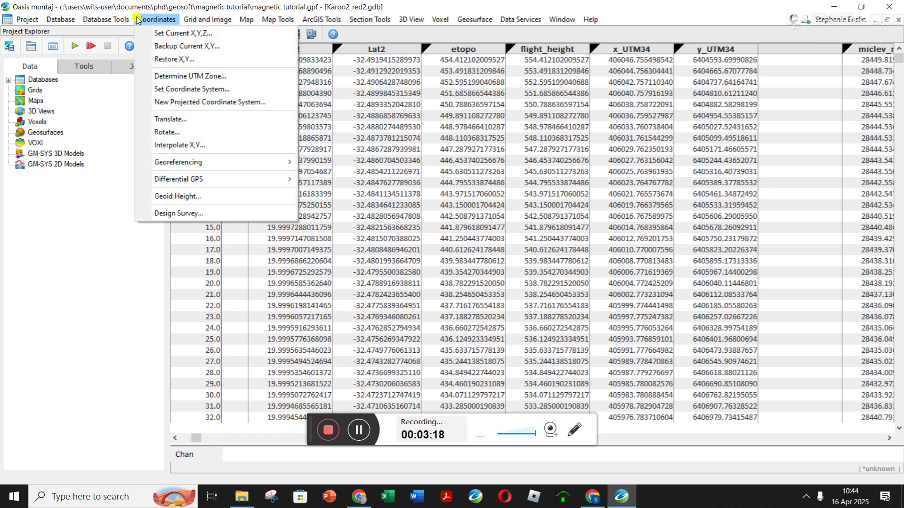
{"action": "left_click", "coordinate": [175, 89]}
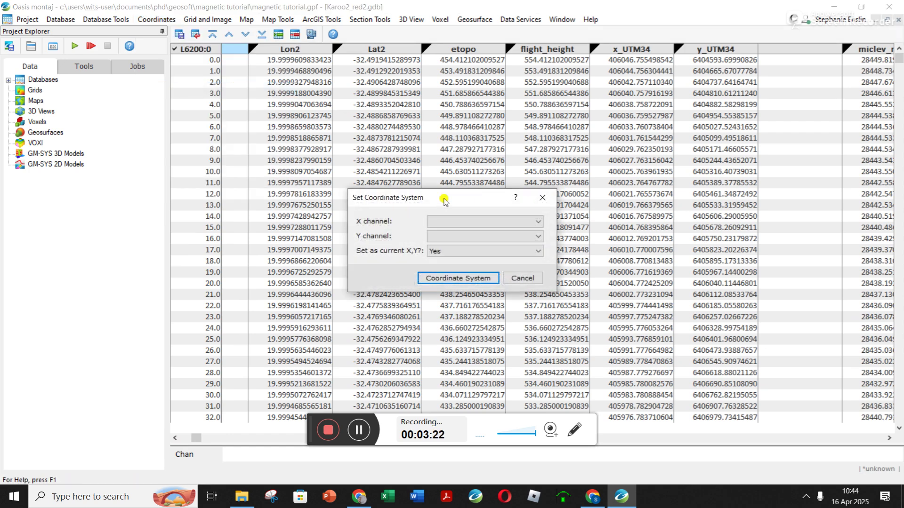
{"action": "left_click", "coordinate": [437, 221]}
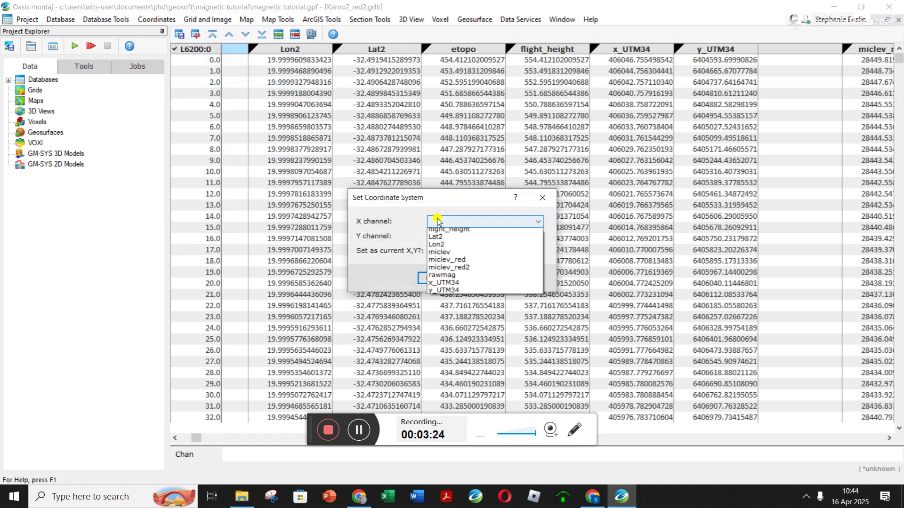
{"action": "left_click", "coordinate": [439, 294]}
{"action": "left_click", "coordinate": [438, 236]}
{"action": "left_click", "coordinate": [438, 316]}
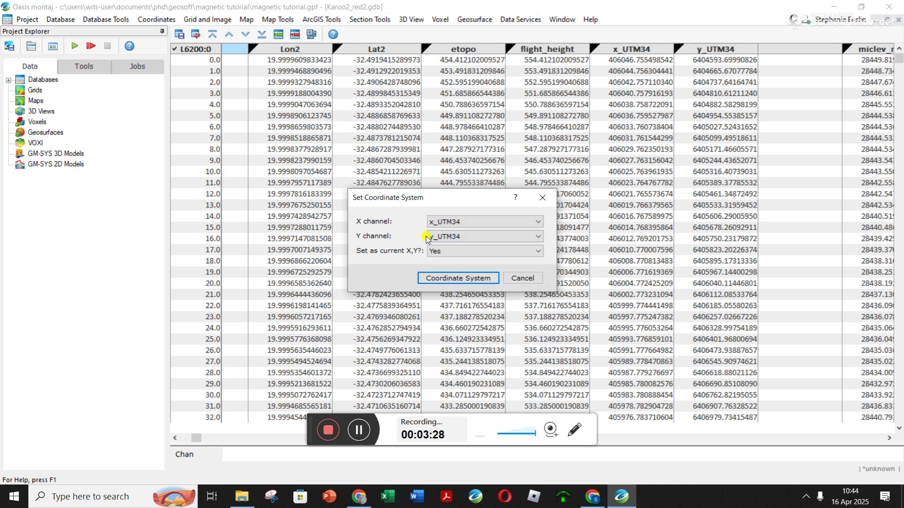
{"action": "left_click", "coordinate": [447, 279]}
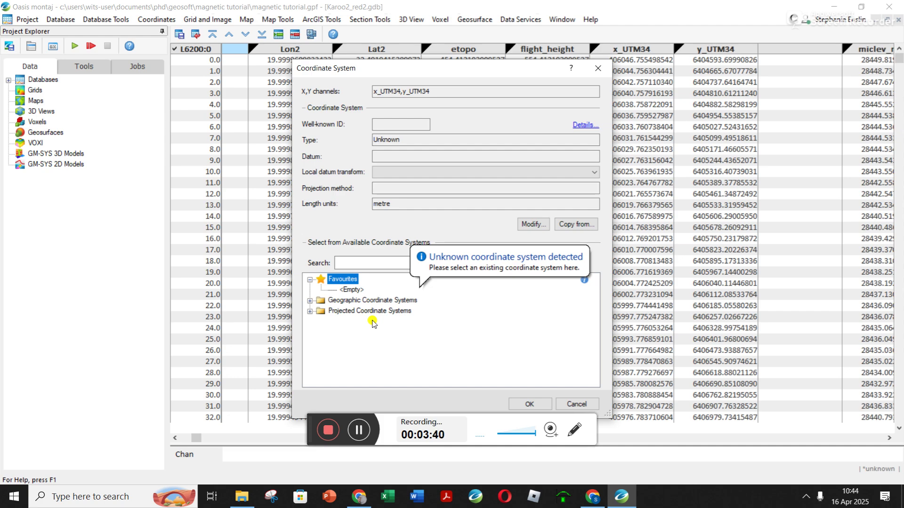
Switch to File Explorer, open Coordinates.txt from the Desktop folder and narrow its Notepad window beside the Coordinate System dialog
{"action": "left_click", "coordinate": [242, 497]}
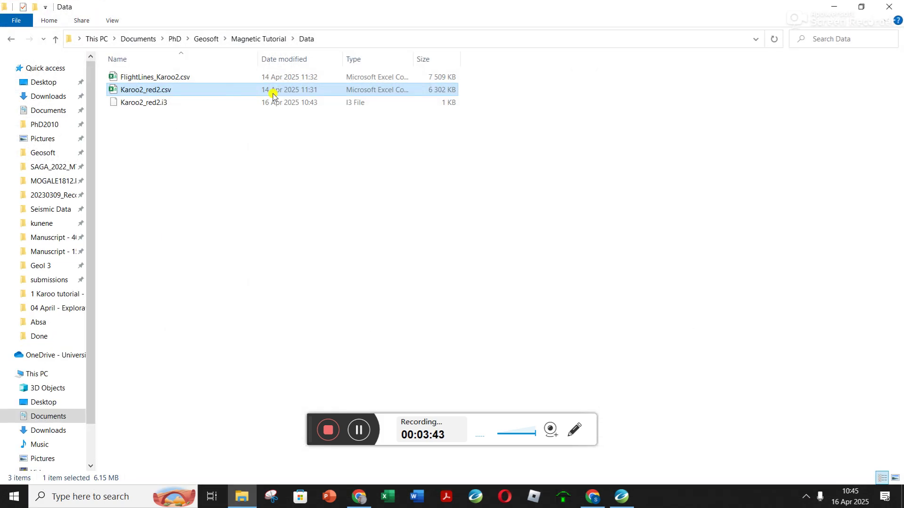
{"action": "left_click", "coordinate": [43, 82]}
{"action": "scroll", "coordinate": [170, 165], "scroll_direction": "down", "scroll_amount": 10}
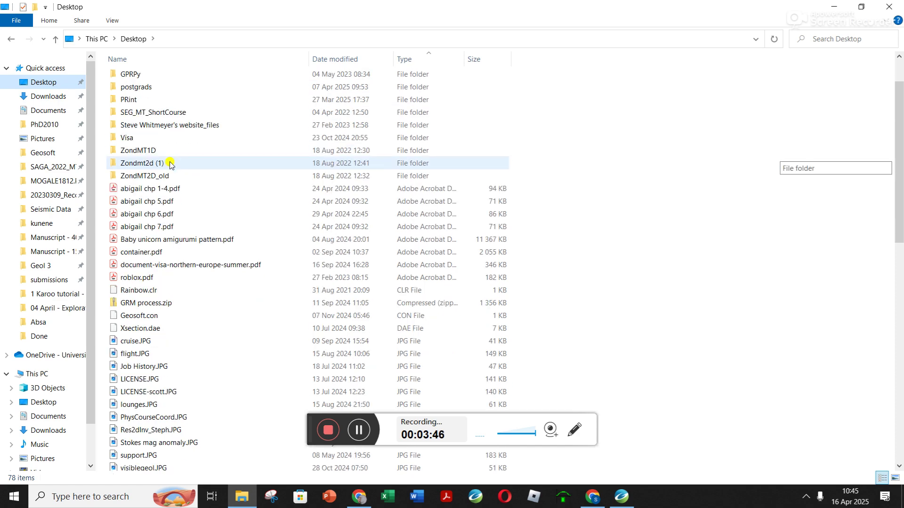
{"action": "scroll", "coordinate": [170, 164], "scroll_direction": "down", "scroll_amount": 5}
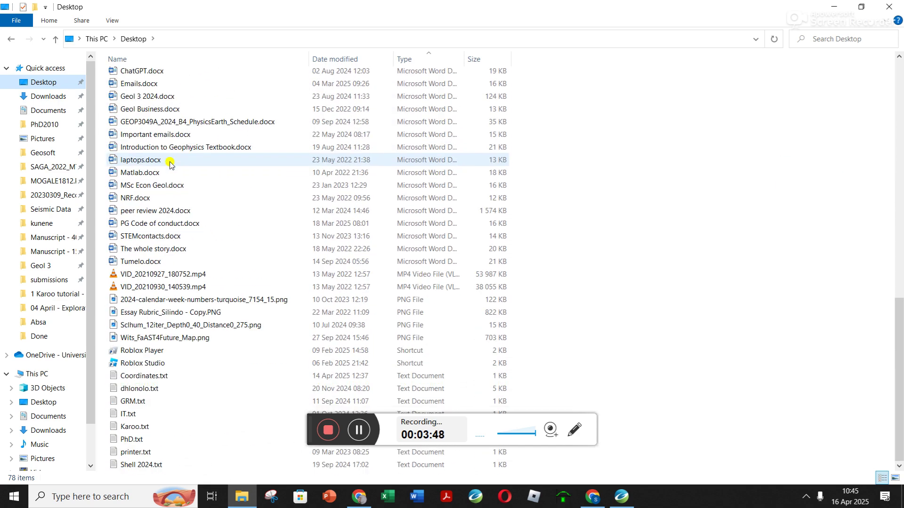
{"action": "double_click", "coordinate": [146, 375]}
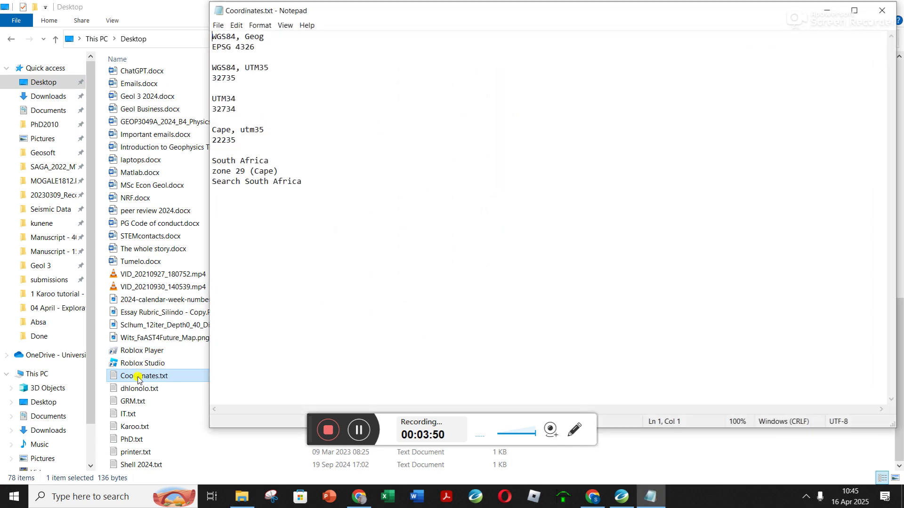
{"action": "left_click", "coordinate": [159, 6]}
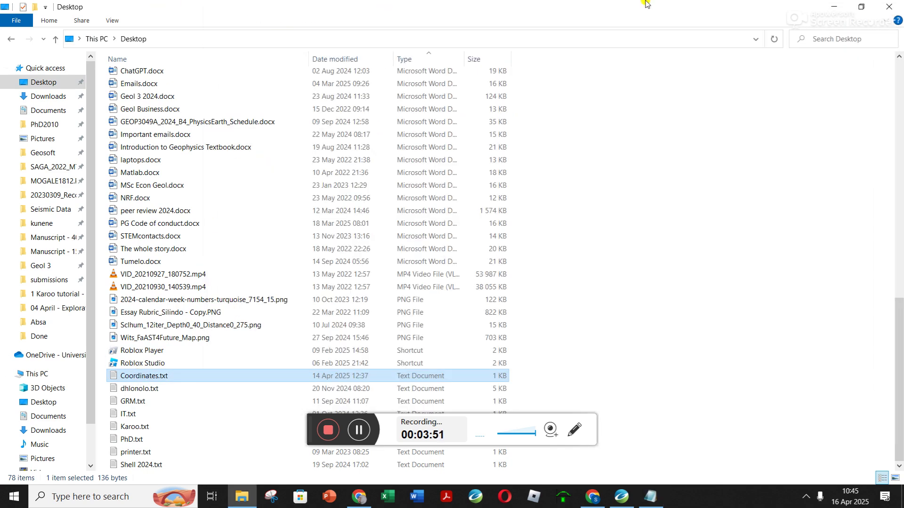
{"action": "left_click", "coordinate": [833, 10]}
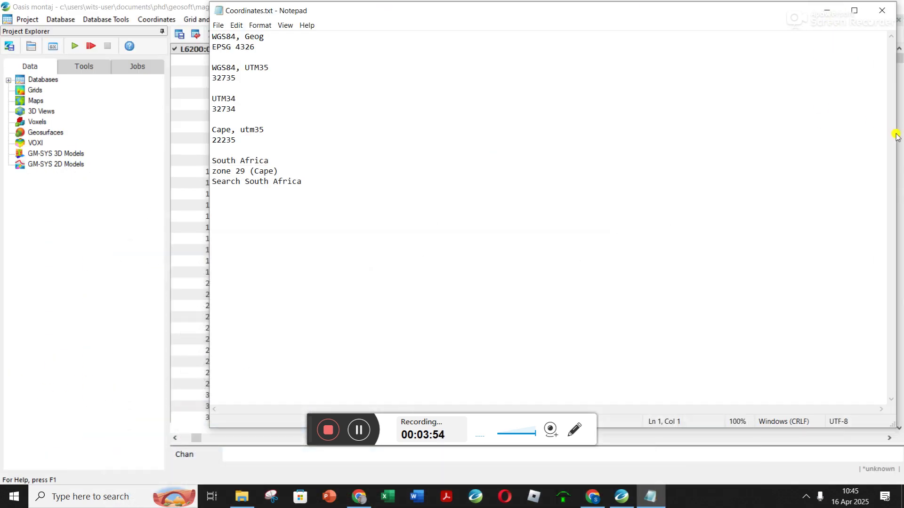
{"action": "left_click_drag", "start_coordinate": [893, 136], "coordinate": [443, 154]}
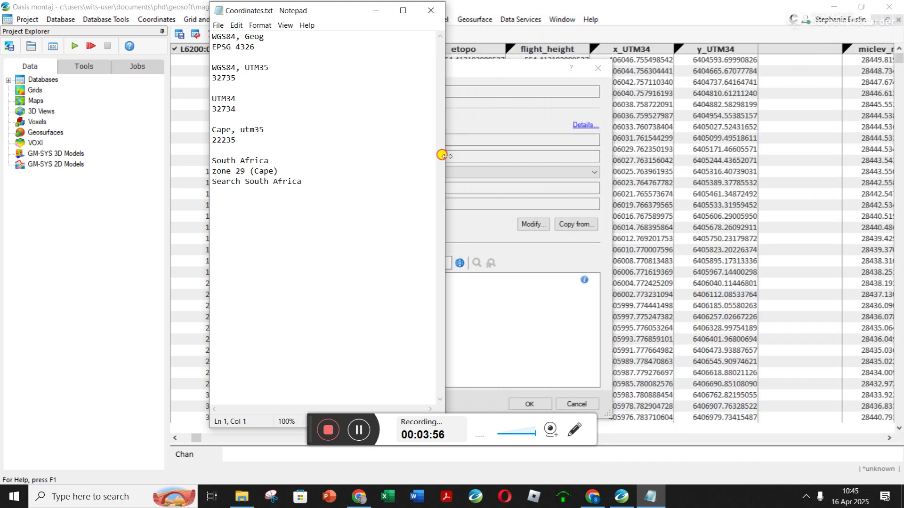
Review the coordinate system codes in the notes and copy the UTM34 code 32734
{"action": "double_click", "coordinate": [250, 37]}
{"action": "left_click", "coordinate": [246, 47]}
{"action": "double_click", "coordinate": [245, 47]}
{"action": "left_click", "coordinate": [255, 68]}
{"action": "left_click", "coordinate": [221, 78]}
{"action": "left_click", "coordinate": [222, 96]}
{"action": "double_click", "coordinate": [219, 108]}
{"action": "key", "text": "ctrl+c"}
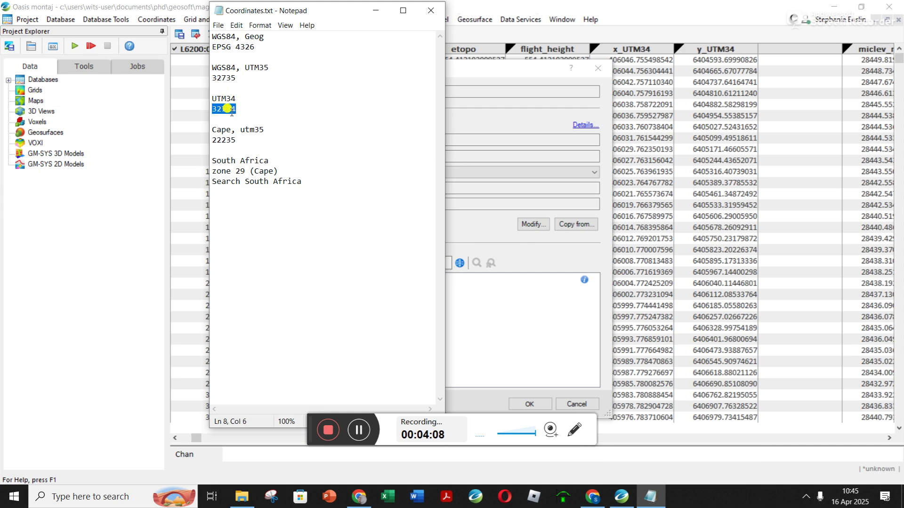
Back in Oasis montaj, find coordinate system 32734, assign WGS 84 / UTM zone 34S to the X,Y channels and save the project
{"action": "left_click", "coordinate": [468, 337]}
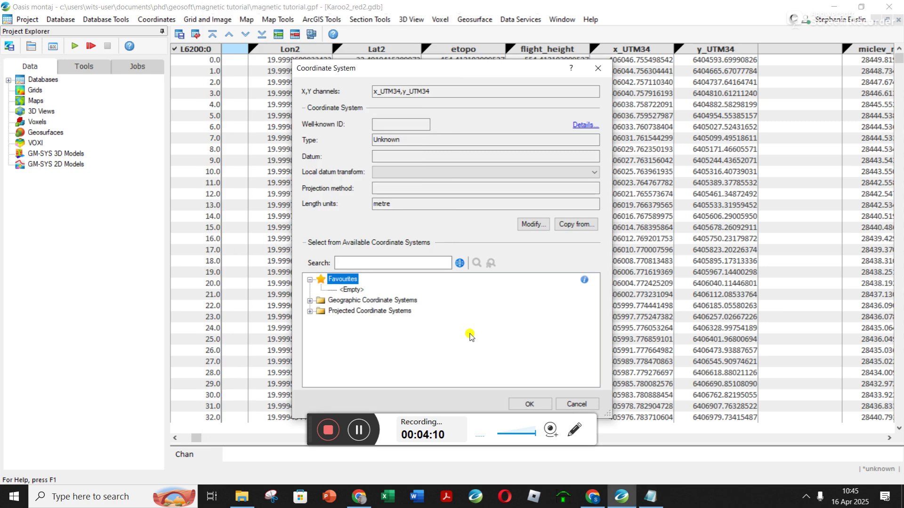
{"action": "left_click", "coordinate": [371, 266]}
{"action": "key", "text": "ctrl+v"}
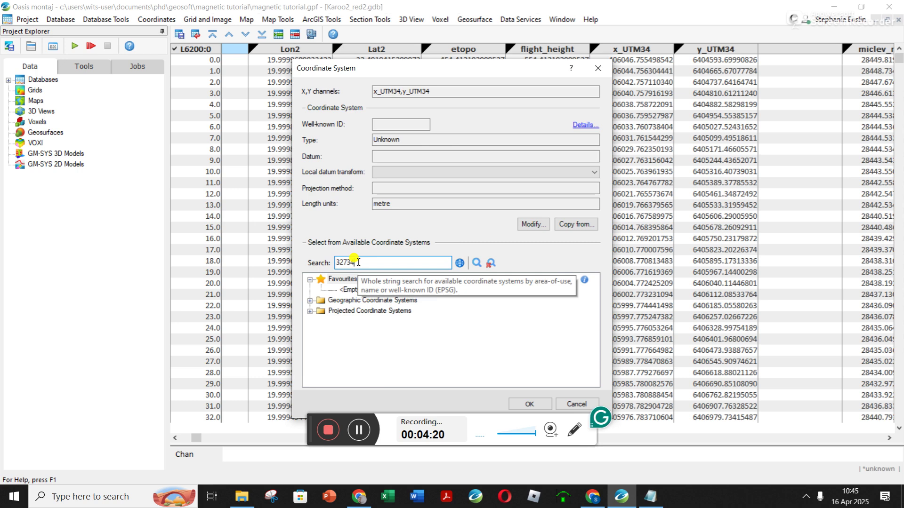
{"action": "key", "text": "Return"}
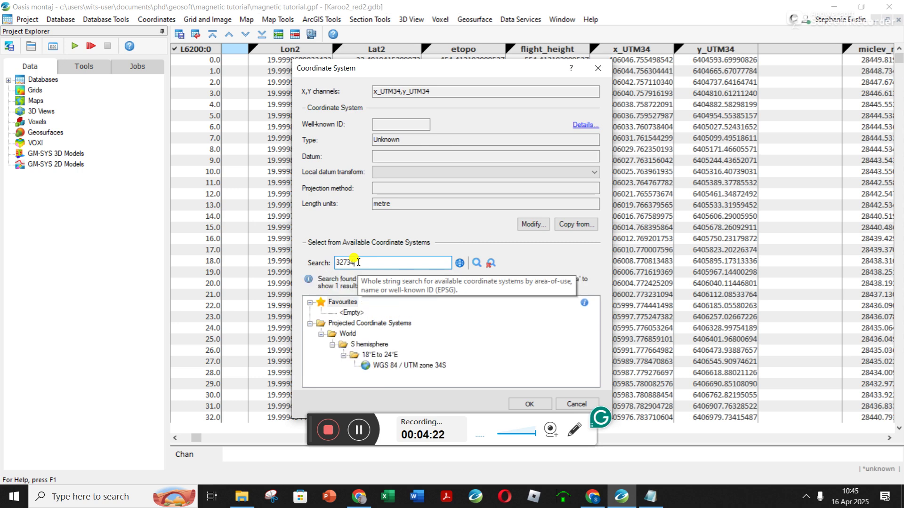
{"action": "left_click", "coordinate": [433, 367]}
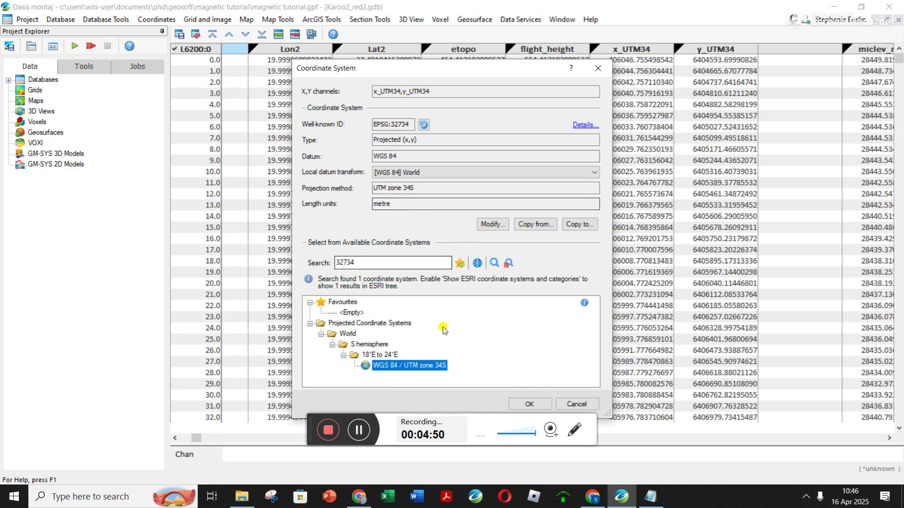
{"action": "left_click", "coordinate": [529, 405]}
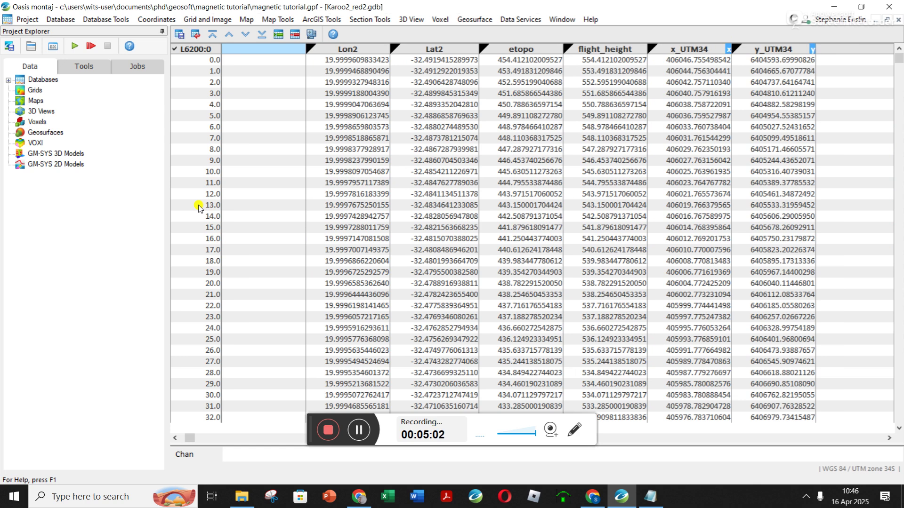
{"action": "left_click", "coordinate": [8, 47]}
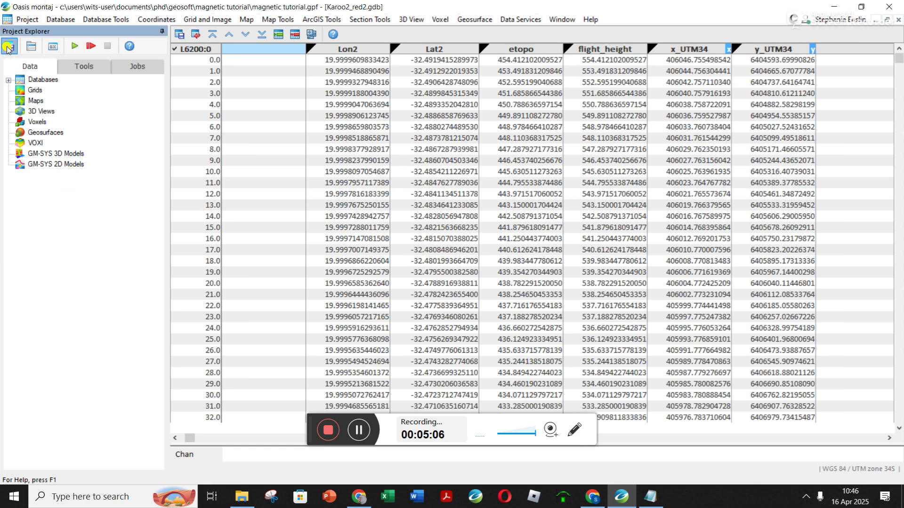